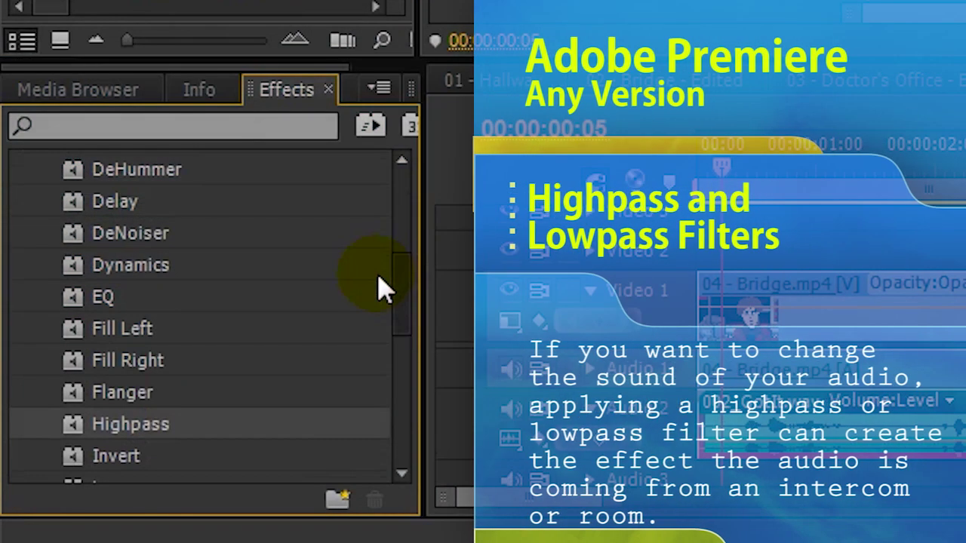
- Lower the Highpass cutoff to 979.5 Hz and play the filtered dialogue from the start
scroll(381, 291, "down", 2)
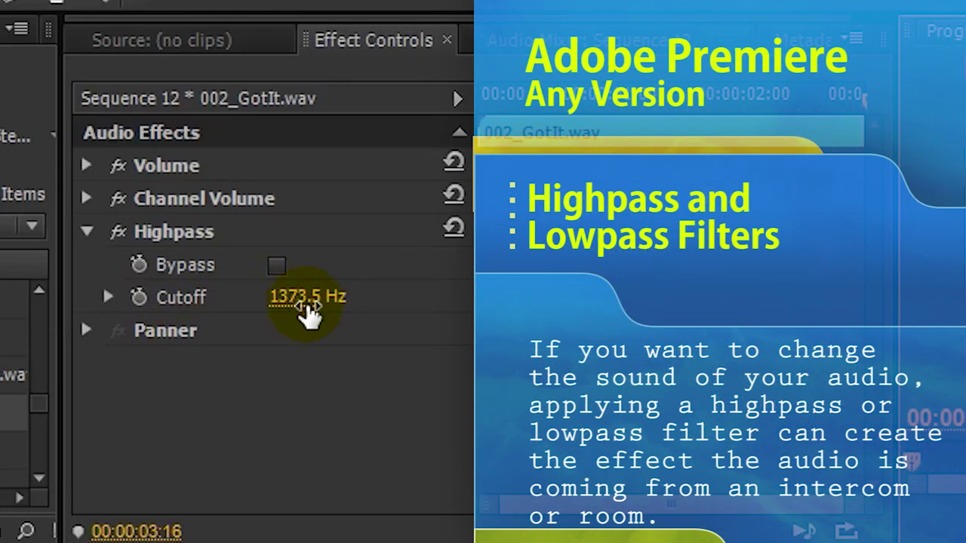
left_click_drag(302, 306, 264, 306)
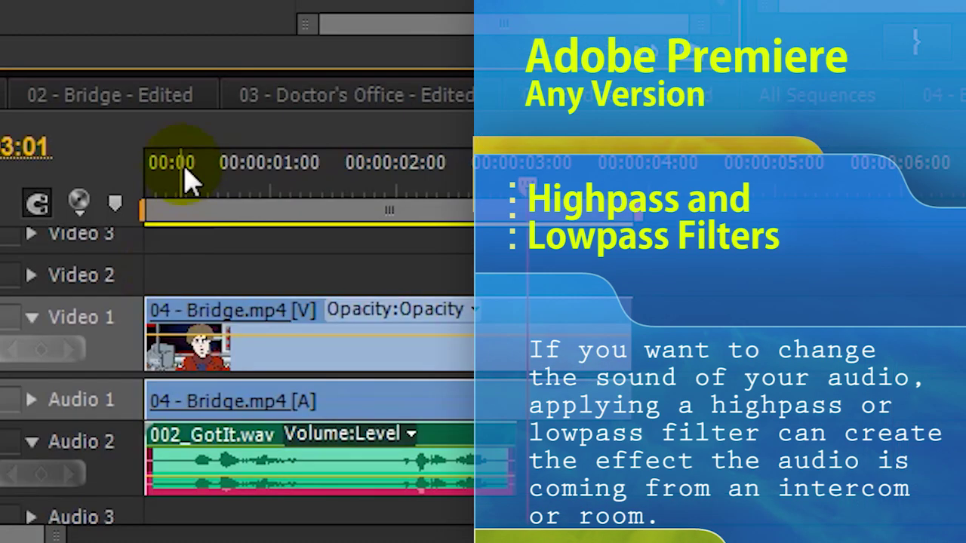
left_click(184, 168)
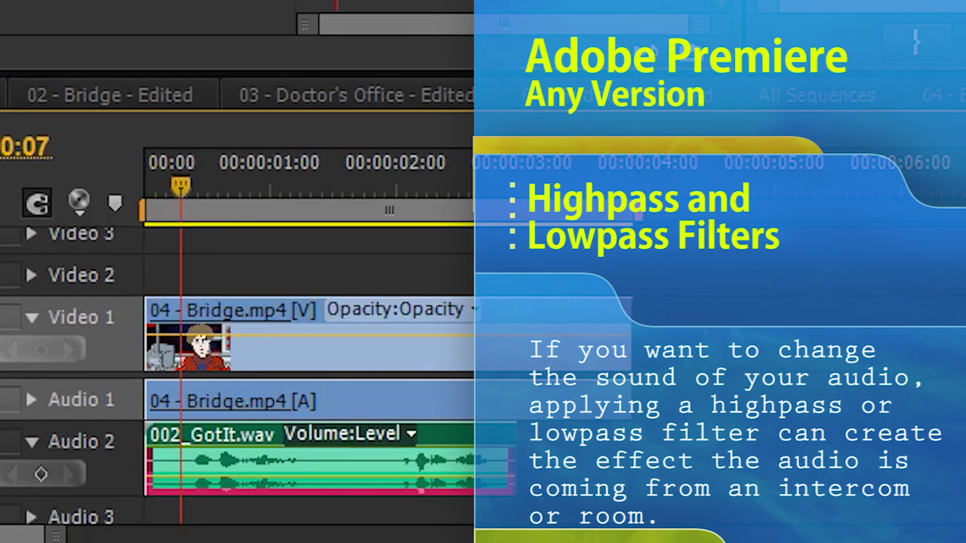
key("space")
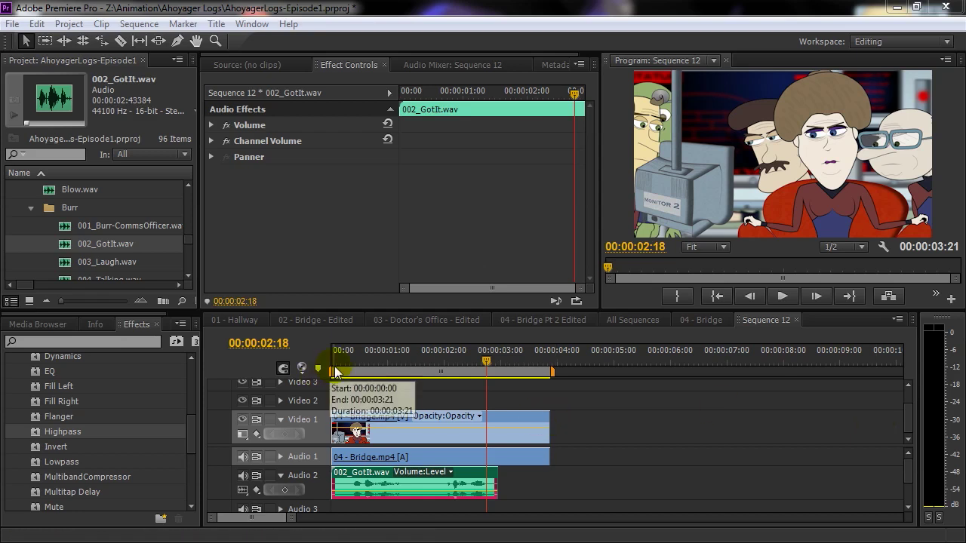
- Replay the sequence from the start to hear the original dialogue
left_click(339, 360)
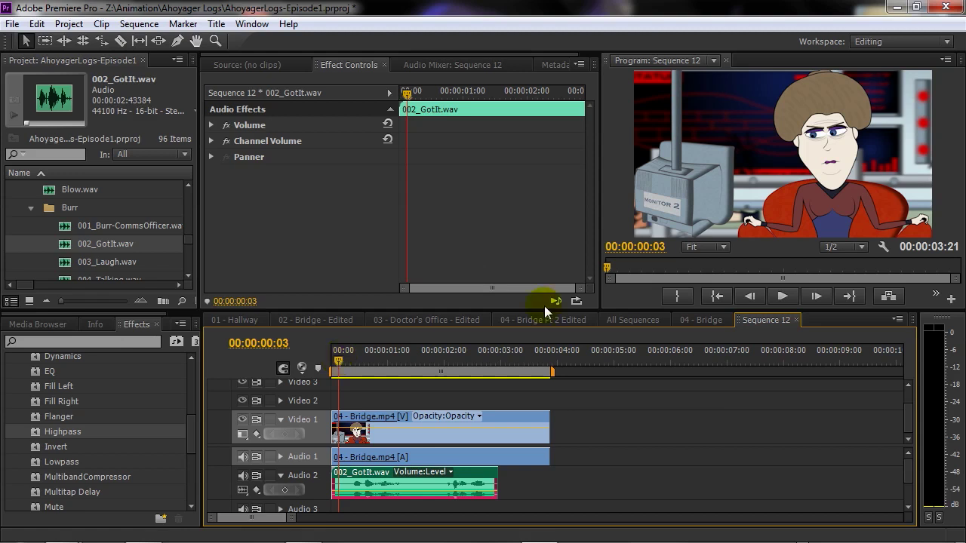
left_click(782, 296)
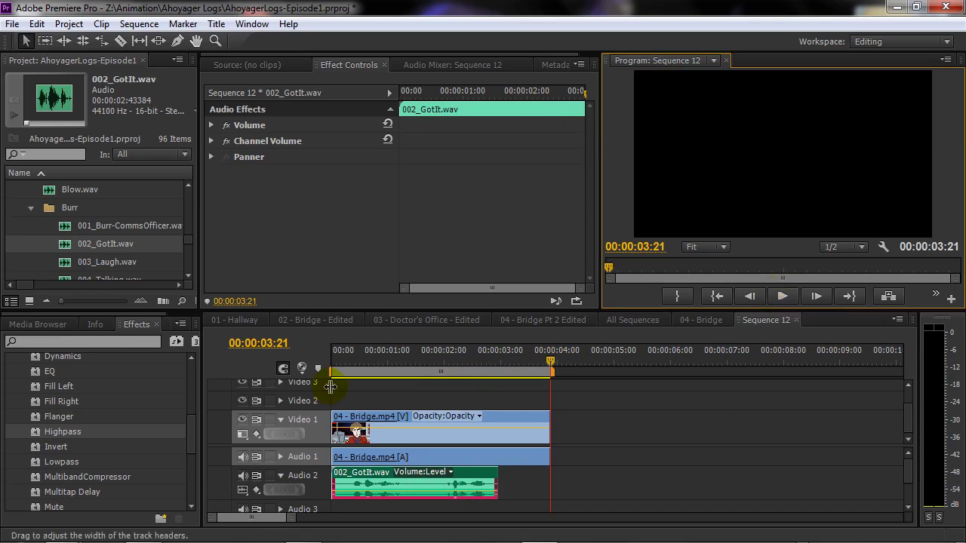
left_click(344, 360)
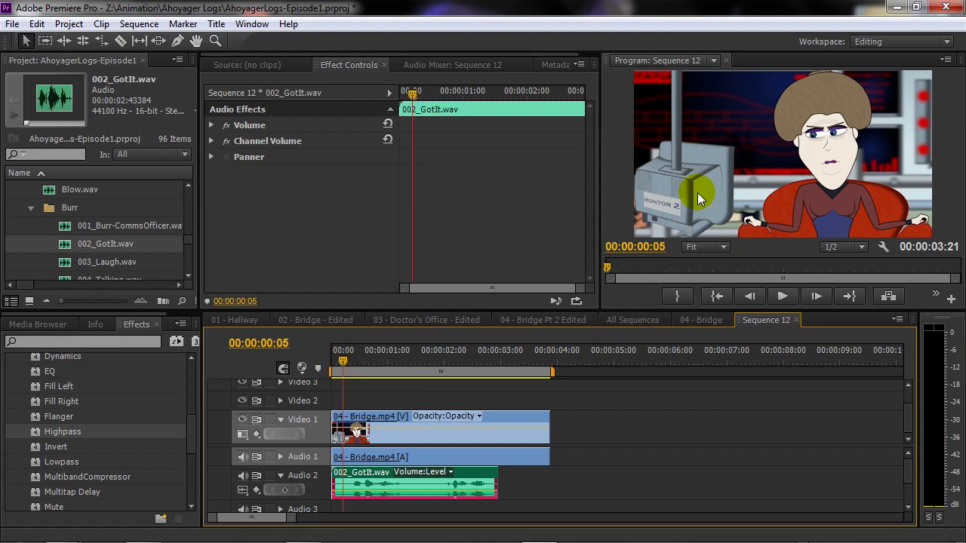
- Drag the Highpass effect from Audio Effects onto the 002_GotIt.wav clip on Audio 2
left_click_drag(190, 428, 187, 360)
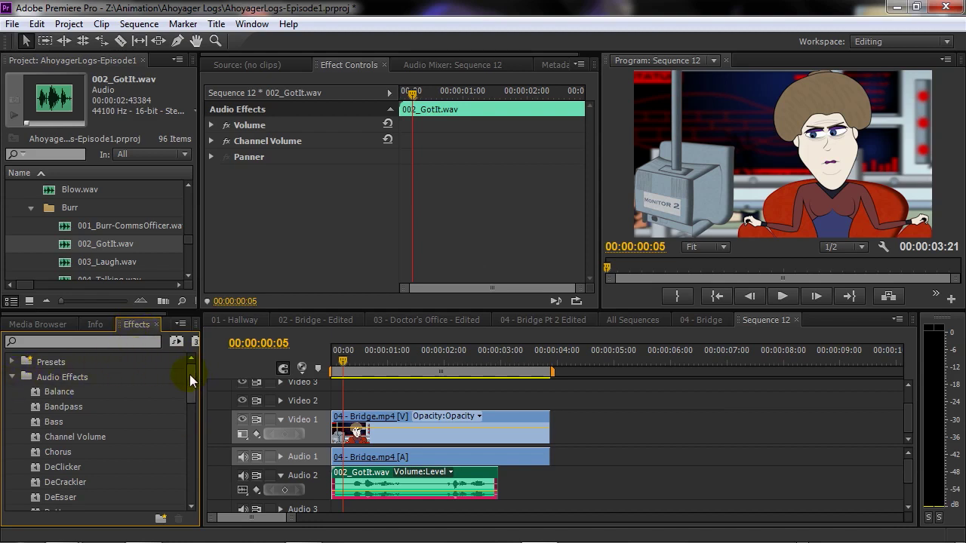
left_click_drag(189, 375, 180, 420)
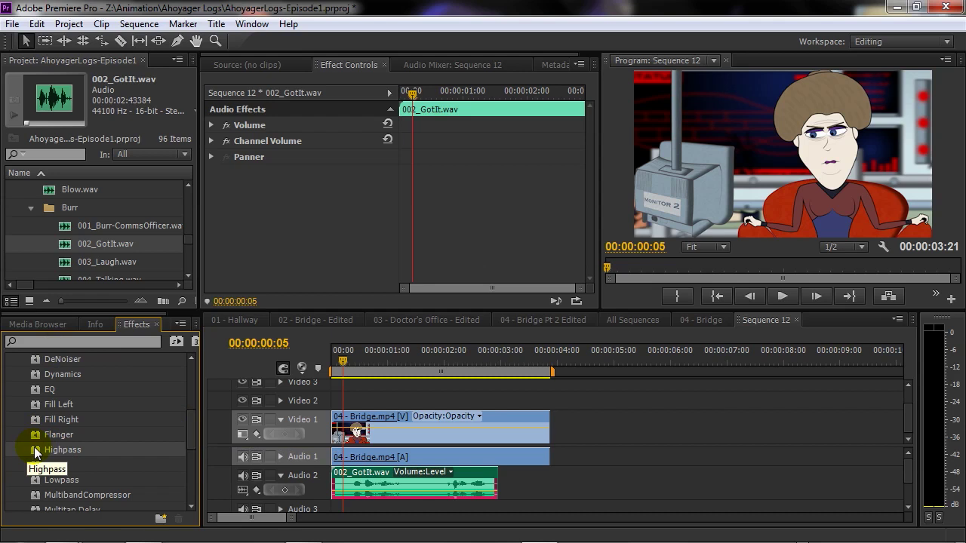
left_click_drag(33, 448, 416, 471)
left_click_drag(34, 453, 366, 483)
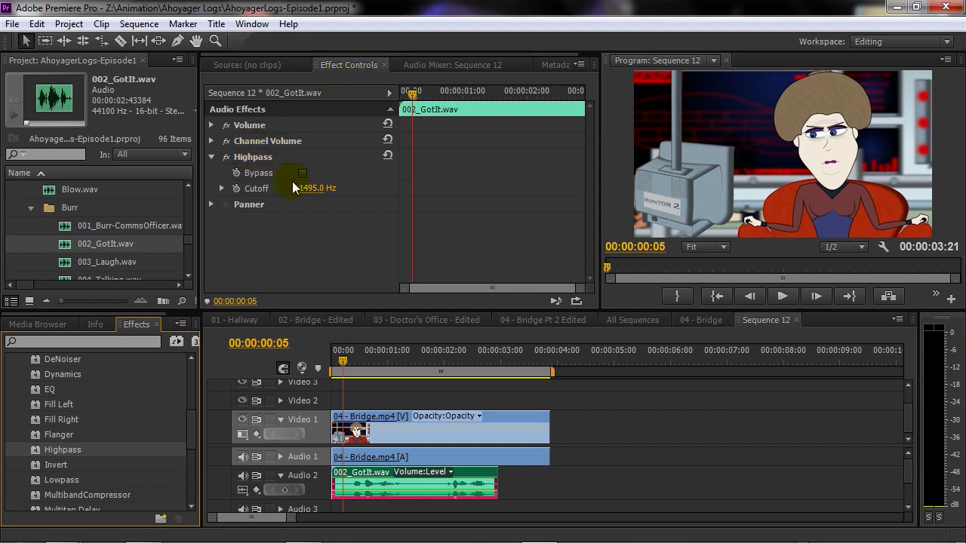
left_click(784, 297)
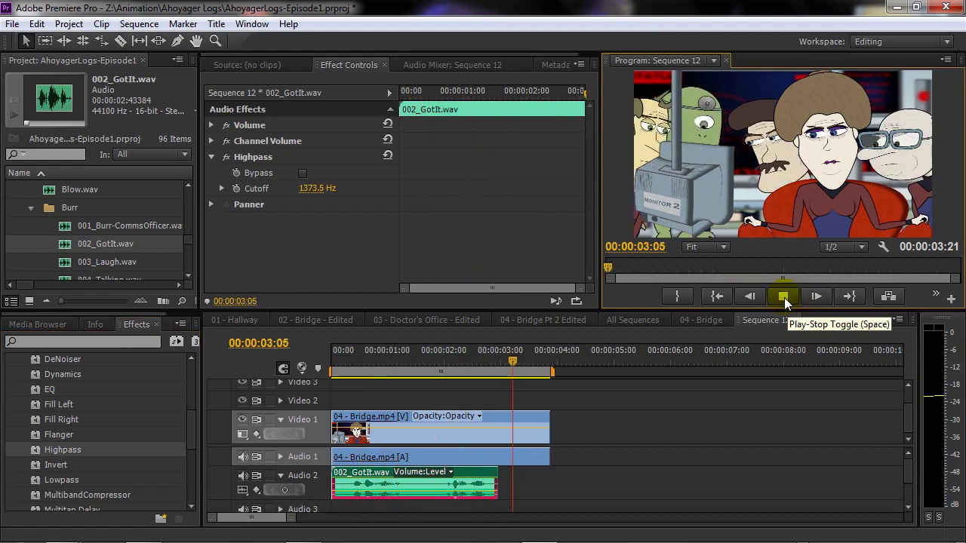
left_click(784, 297)
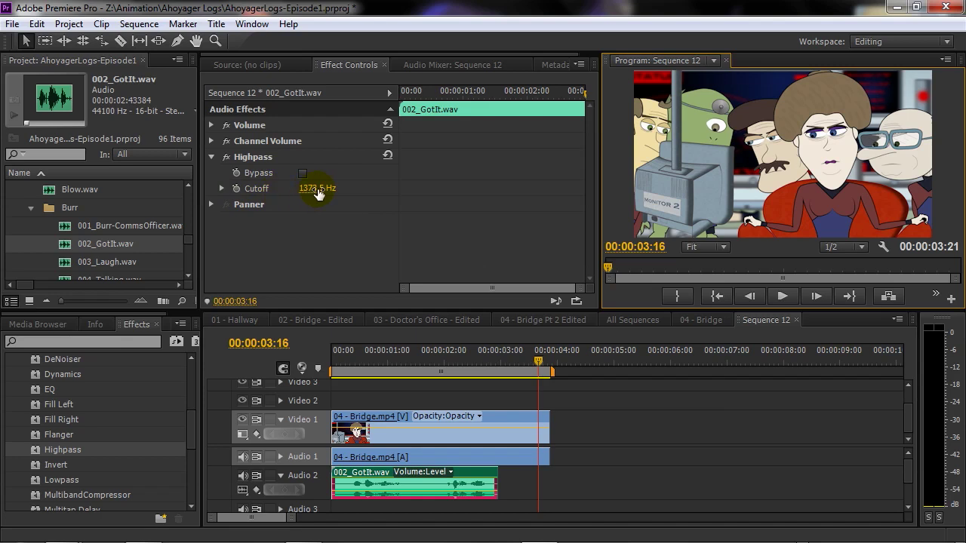
left_click_drag(318, 193, 314, 192)
- Enter a Highpass Cutoff of 677.8 Hz, then play the dialogue from the sequence start
left_click(314, 191)
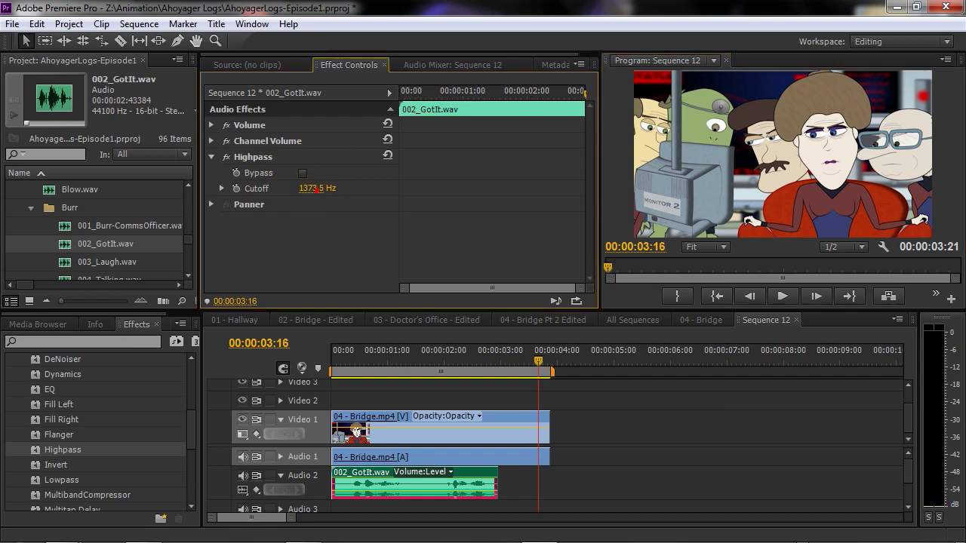
type("677.8")
key("Return")
left_click(318, 190)
left_click(345, 361)
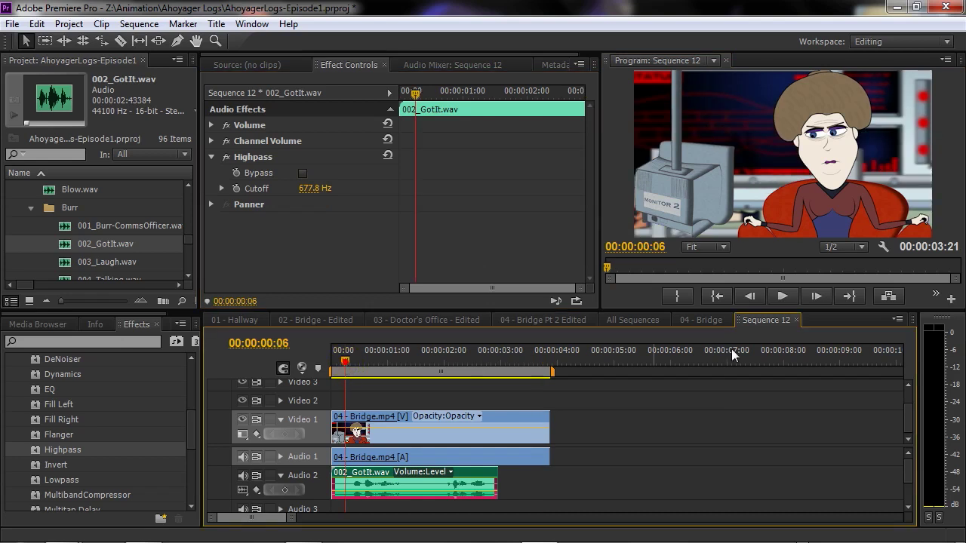
left_click(781, 297)
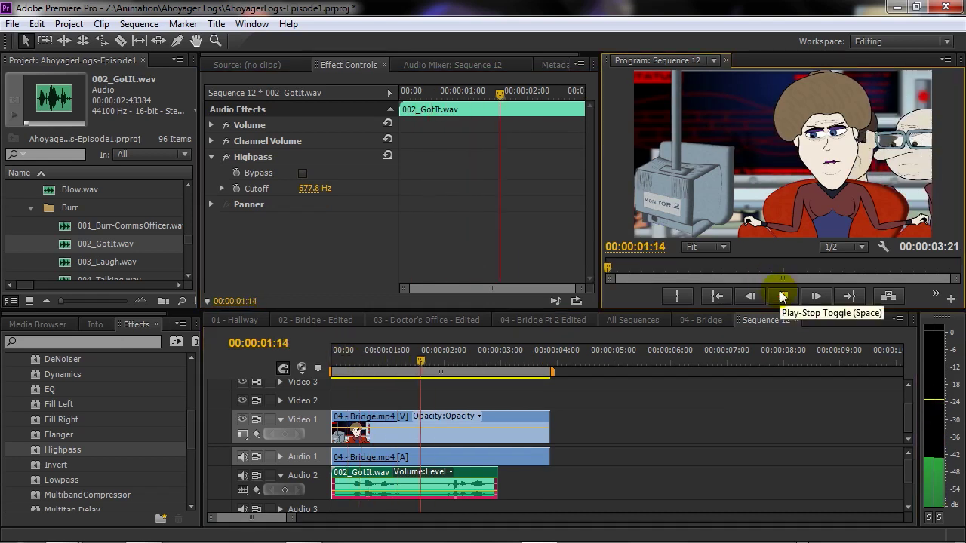
left_click(781, 296)
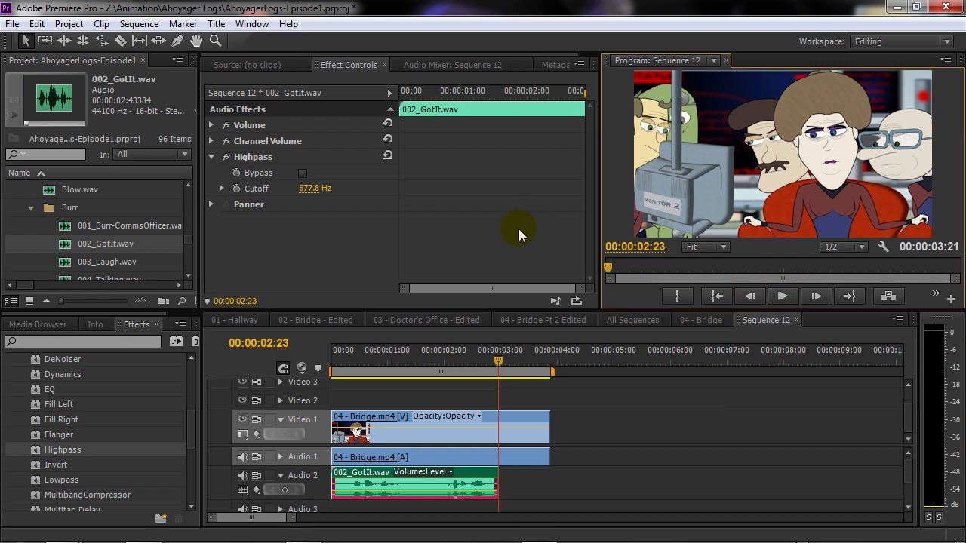
- Delete the Highpass effect and apply Lowpass to the 002_GotIt.wav clip
left_click(248, 158)
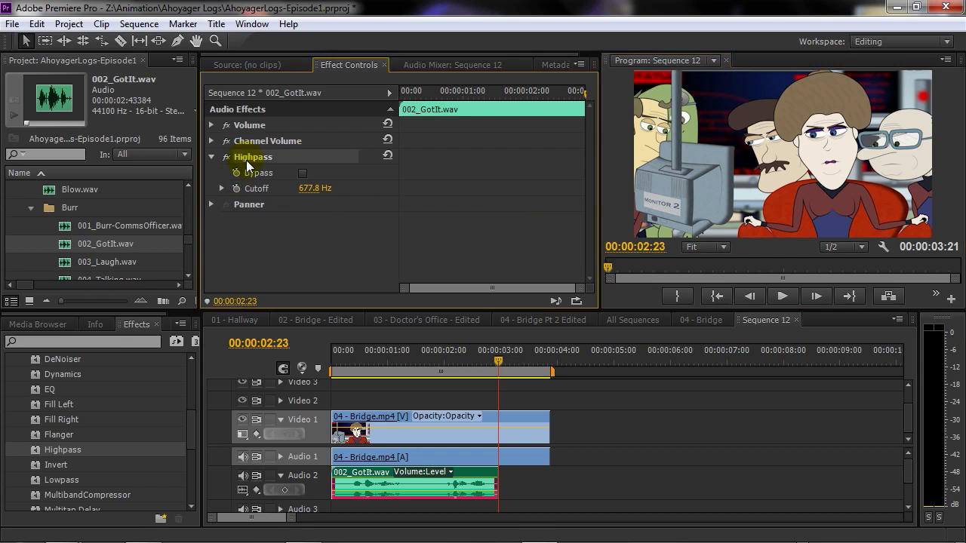
key("Delete")
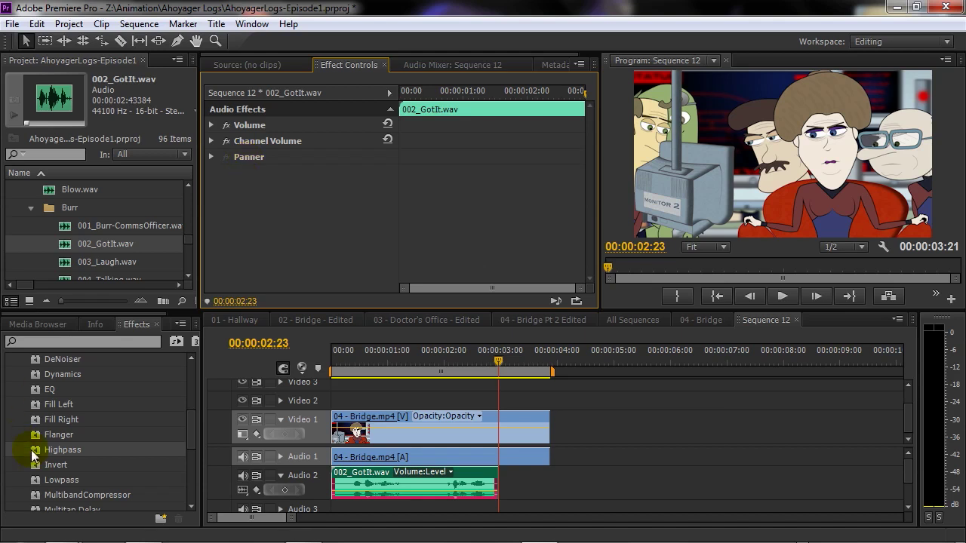
left_click_drag(35, 483, 358, 483)
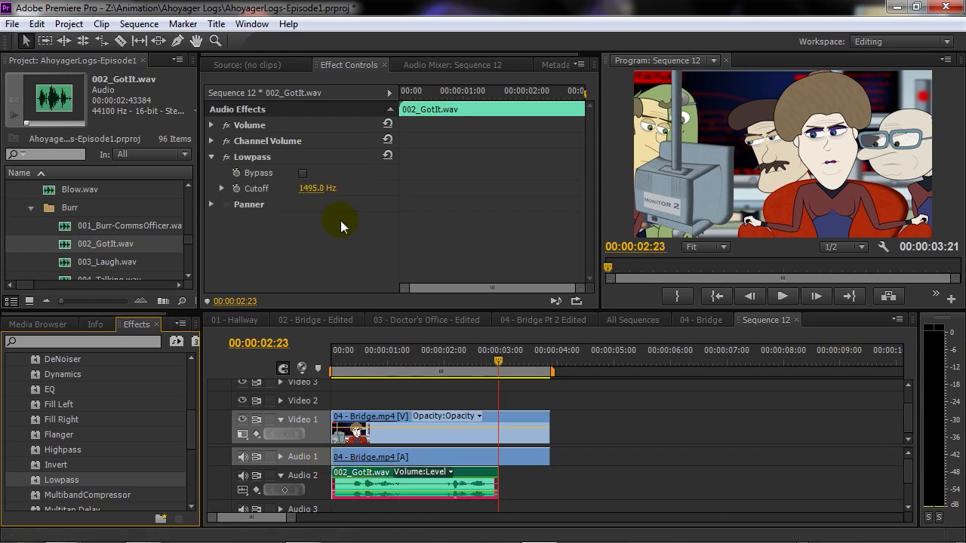
- Play the dialogue from the sequence start to hear the Lowpass filter
left_click(346, 355)
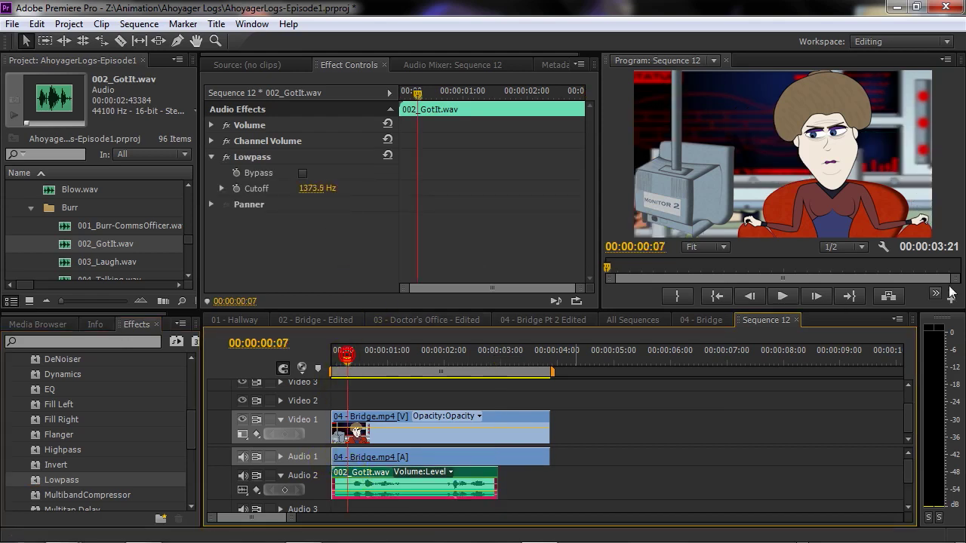
left_click(781, 297)
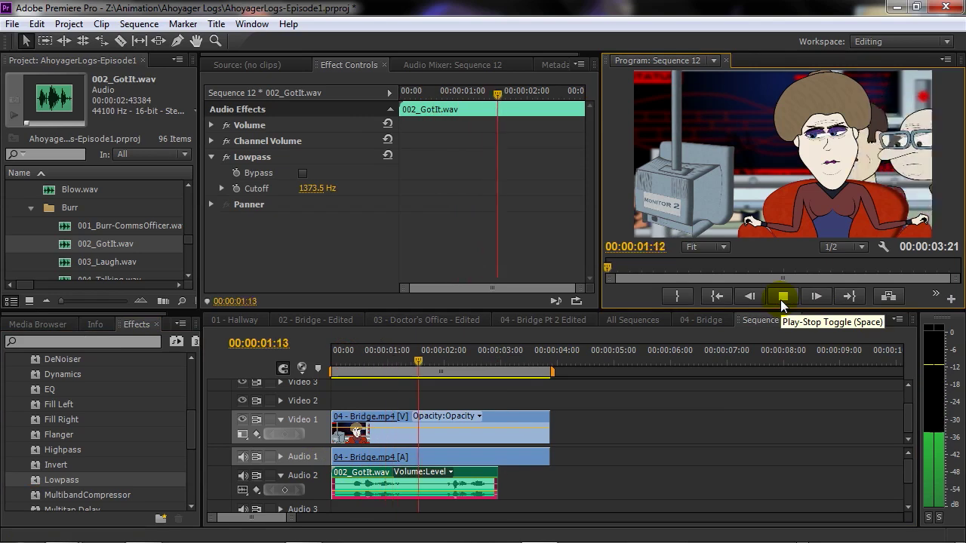
left_click(781, 298)
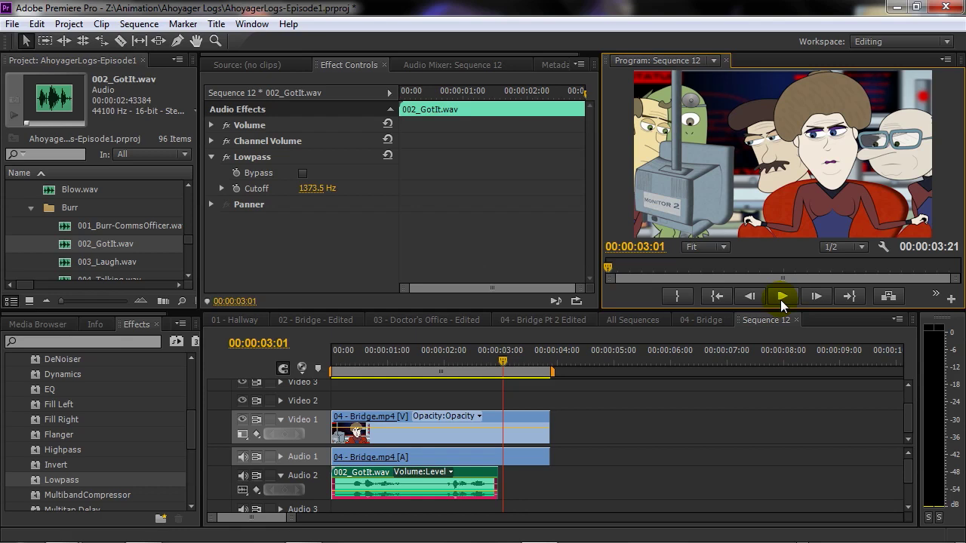
- Scrub the Lowpass Cutoff from 502.5 Hz down to 325.4 Hz and play the muffled dialogue
left_click(305, 190)
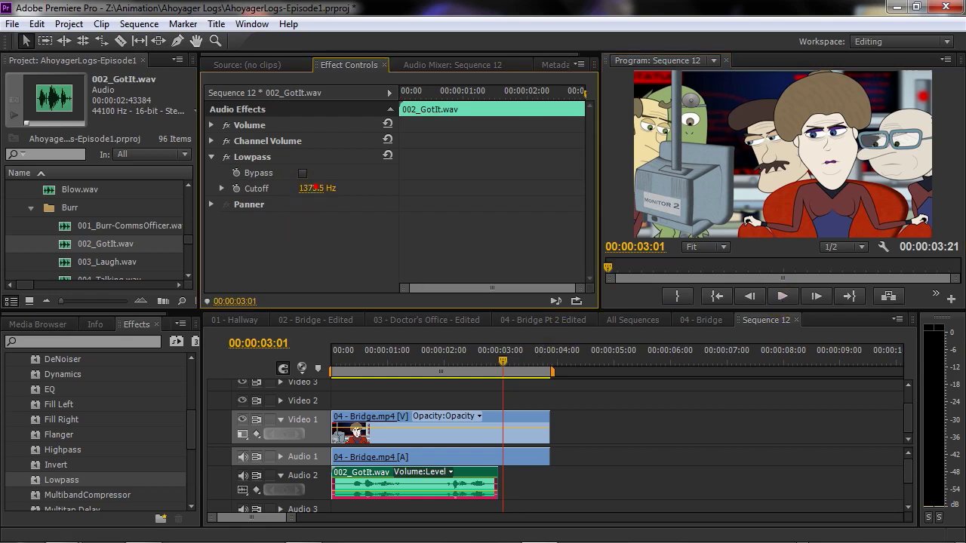
key("Return")
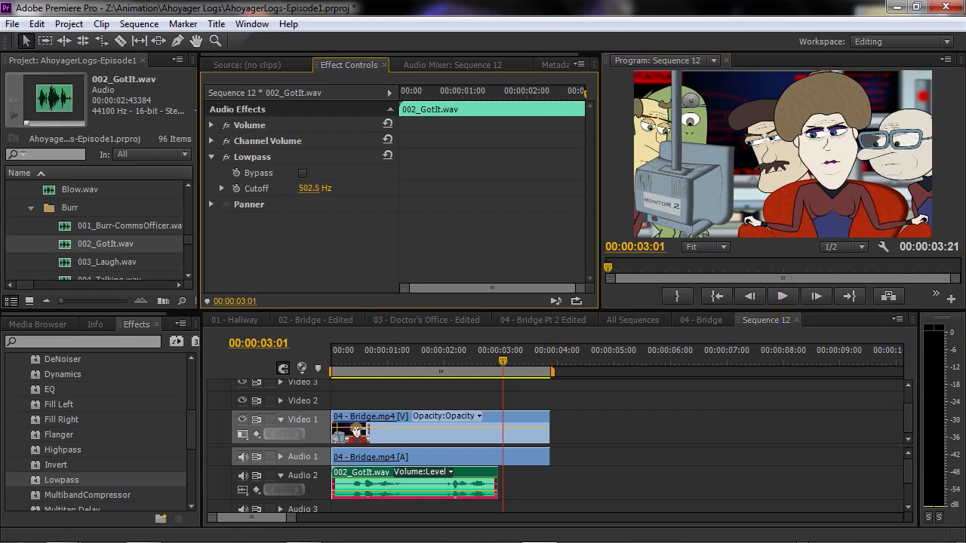
left_click_drag(315, 188, 322, 248)
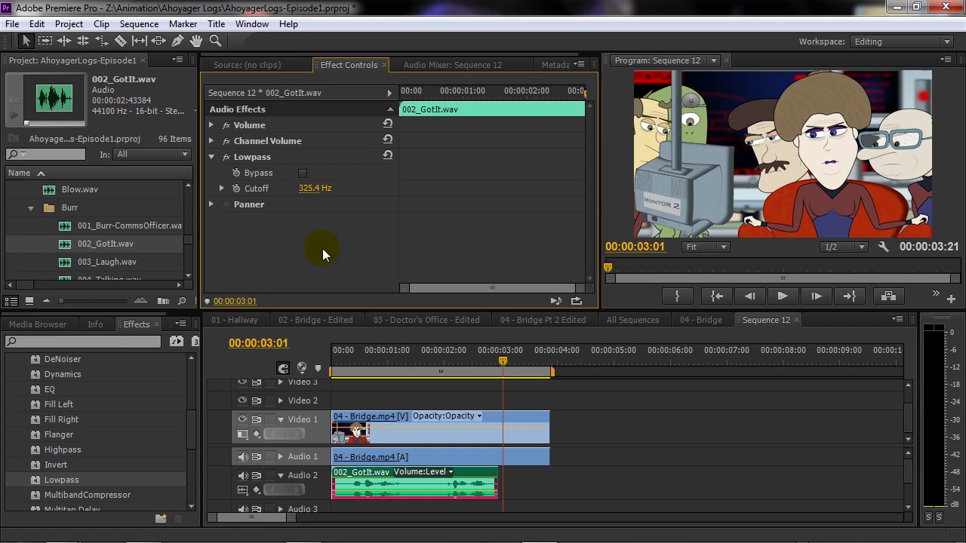
left_click(348, 351)
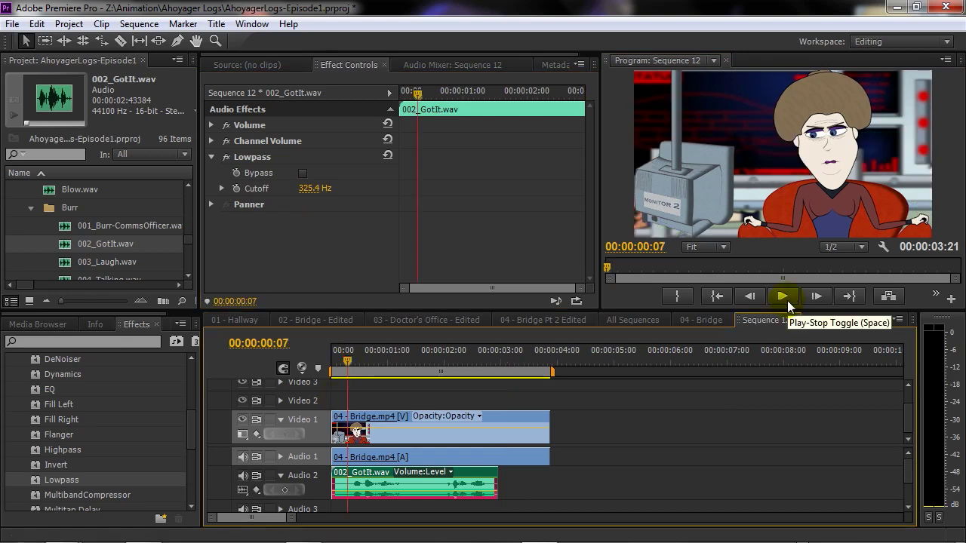
left_click(787, 300)
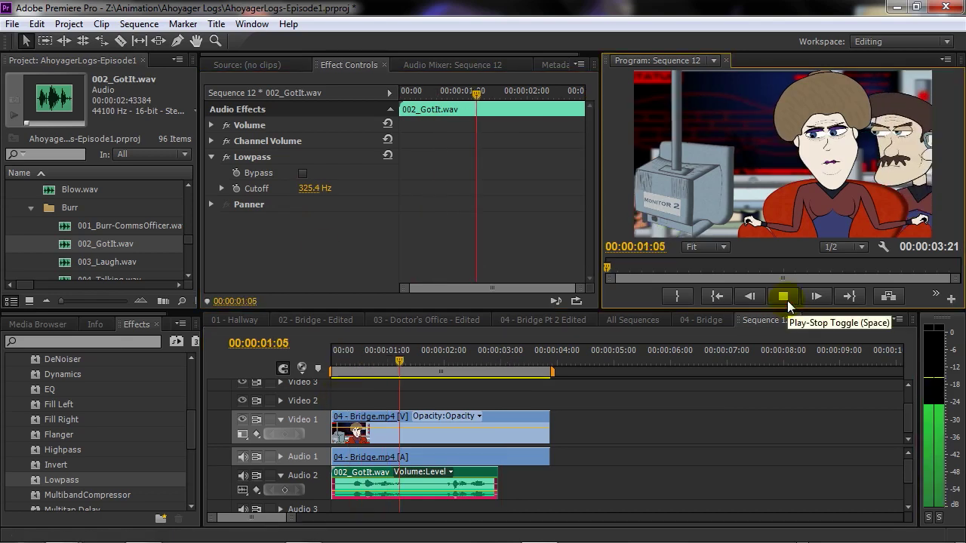
left_click(787, 300)
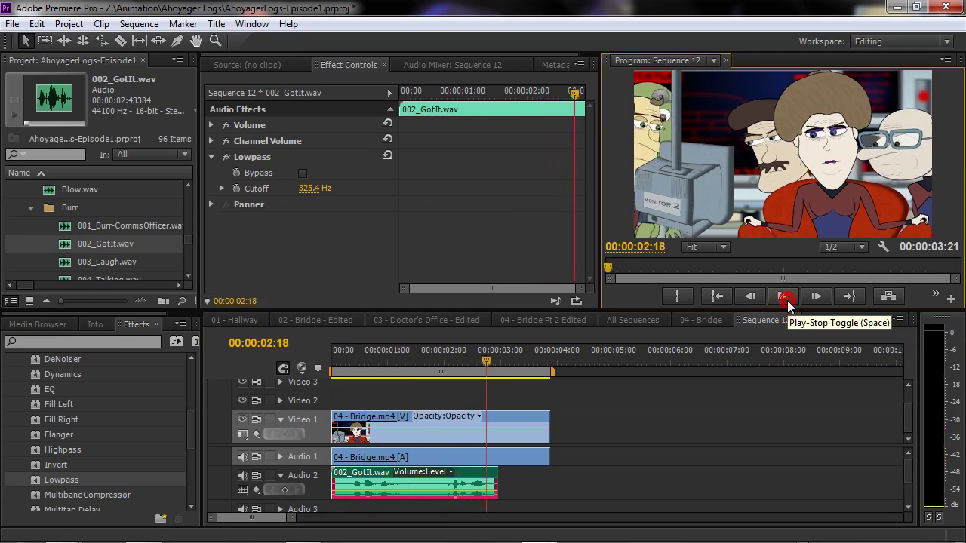